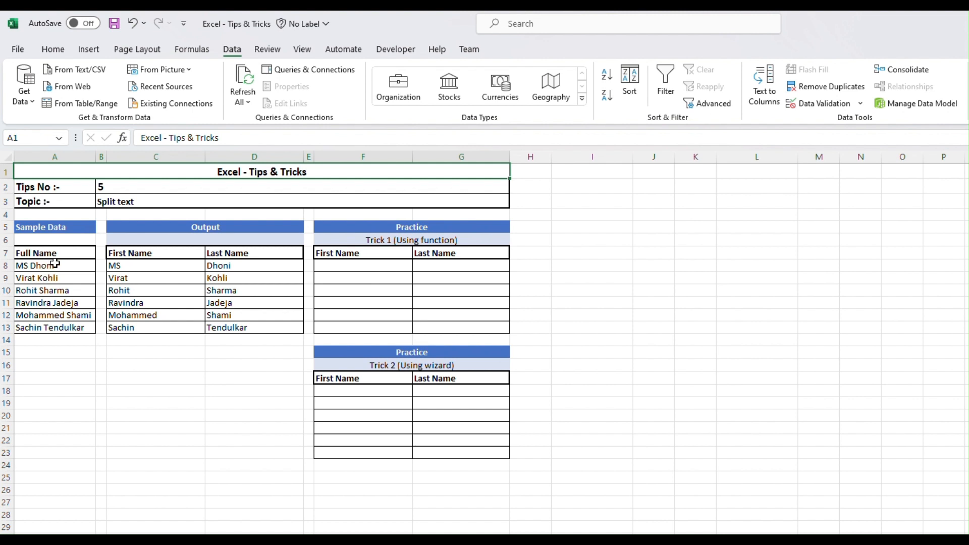
Enter =TEXTSPLIT(A8, " ") in cell F8 of the Trick 1 table and fill the formula down through F13.
left_click(52, 265)
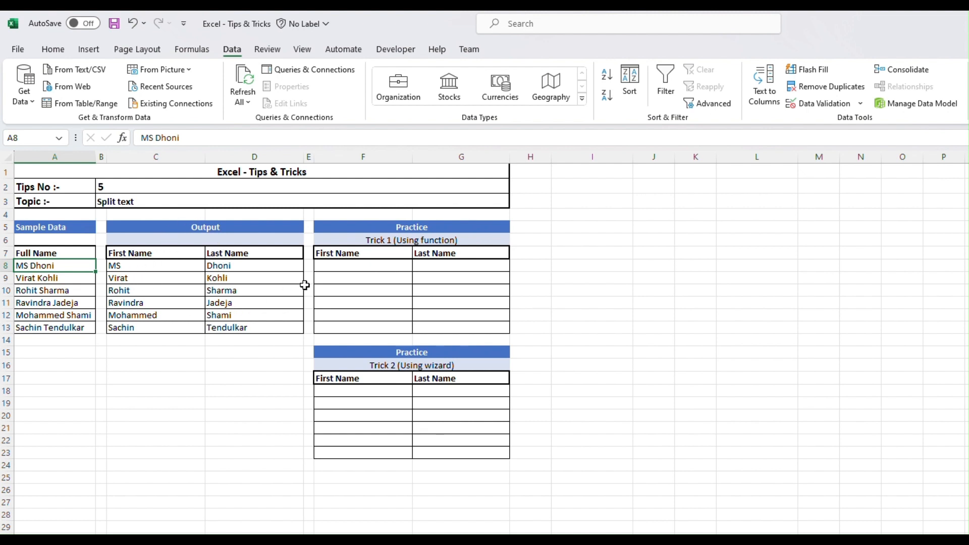
left_click(368, 267)
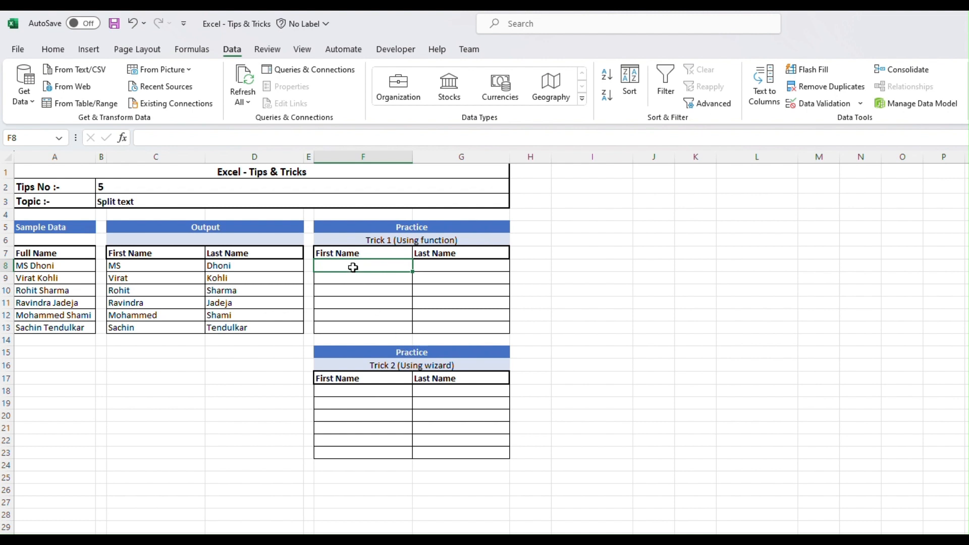
type("=sp")
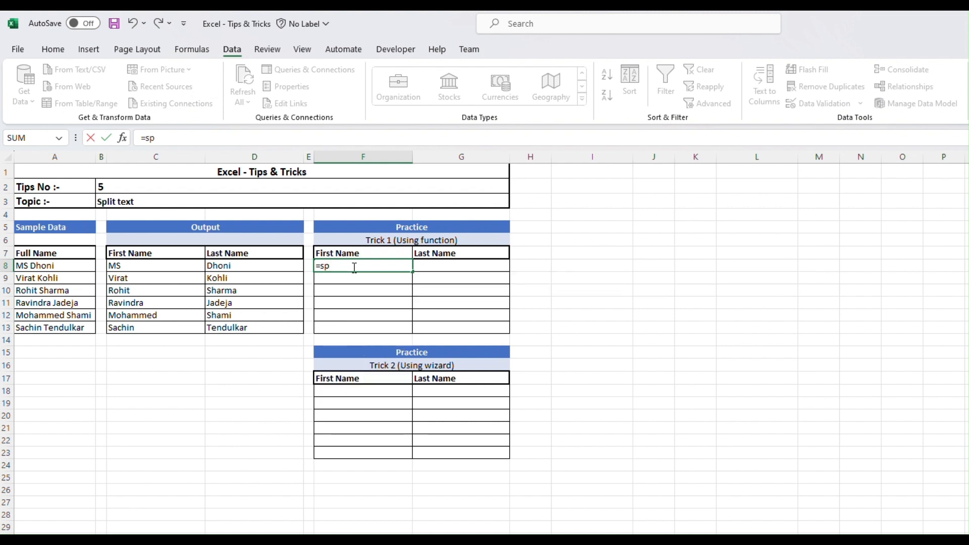
type("li")
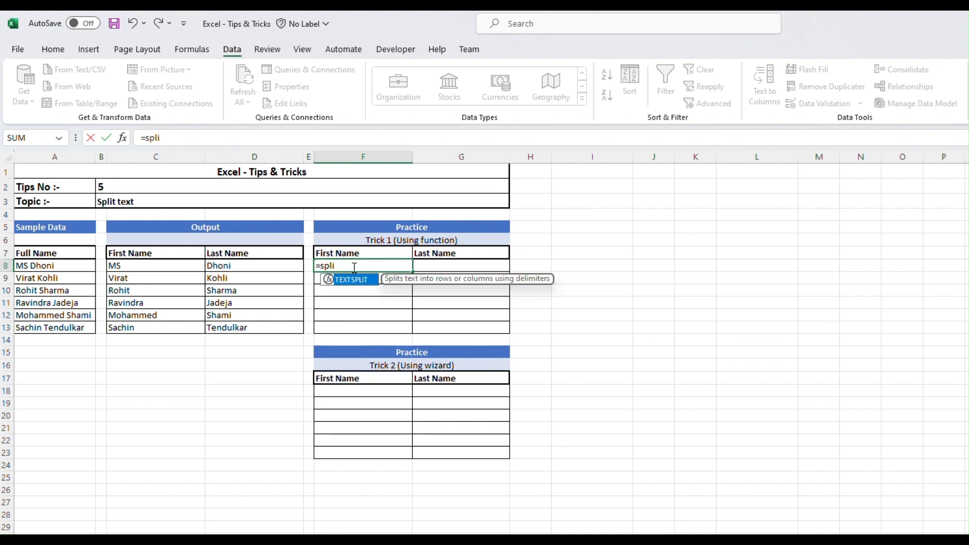
key("Tab")
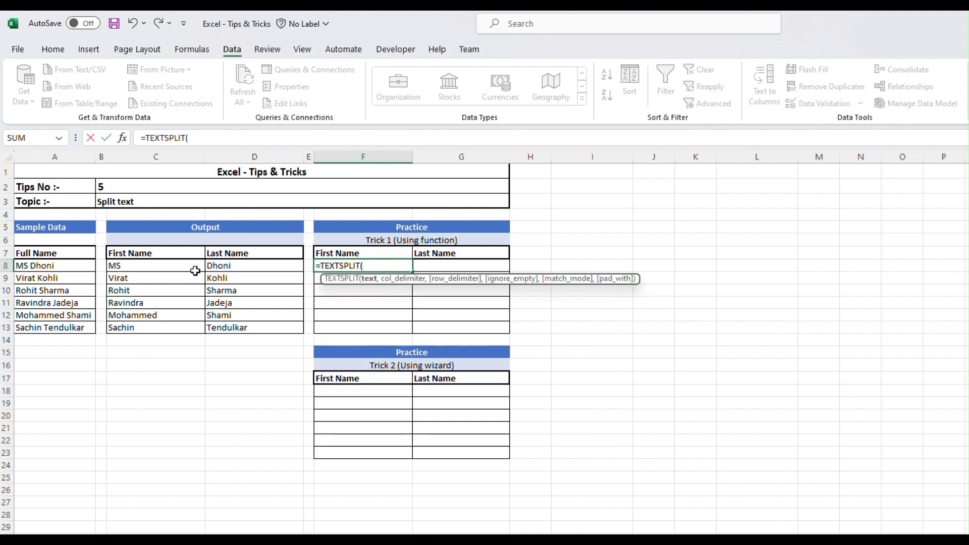
left_click(36, 266)
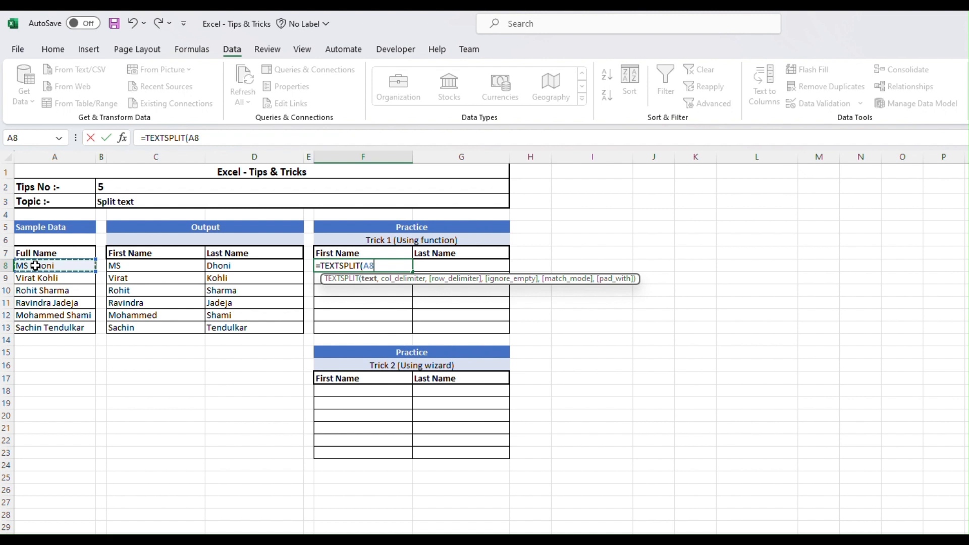
type(",")
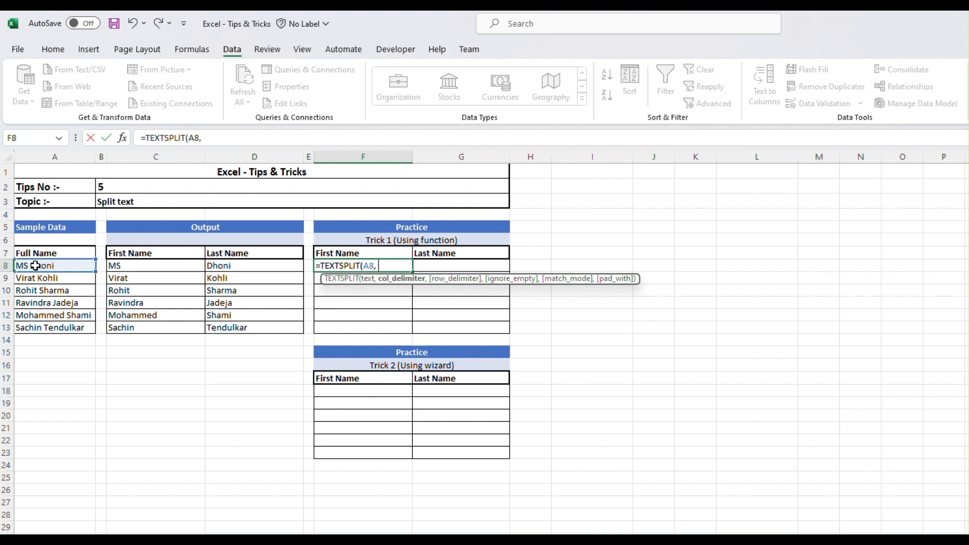
type(" \"")
type(")")
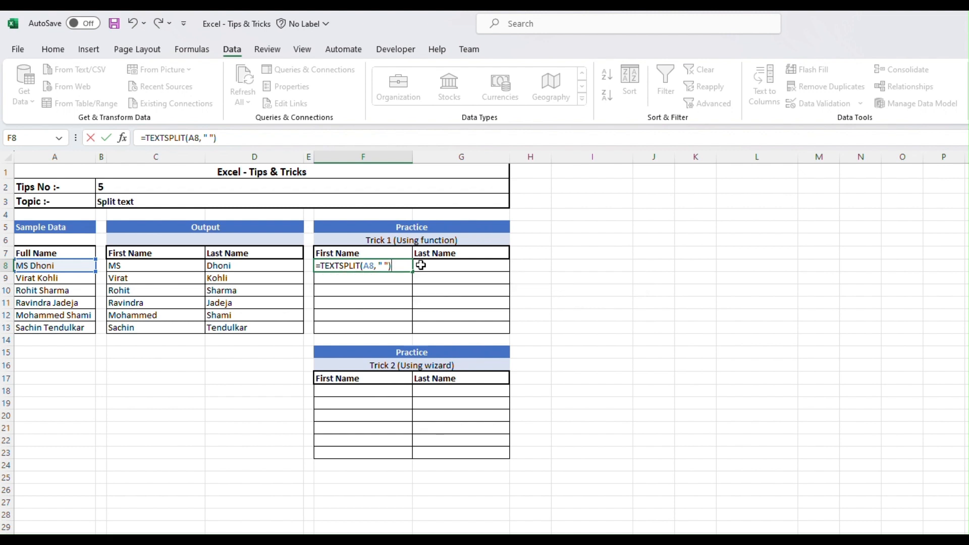
key("Return")
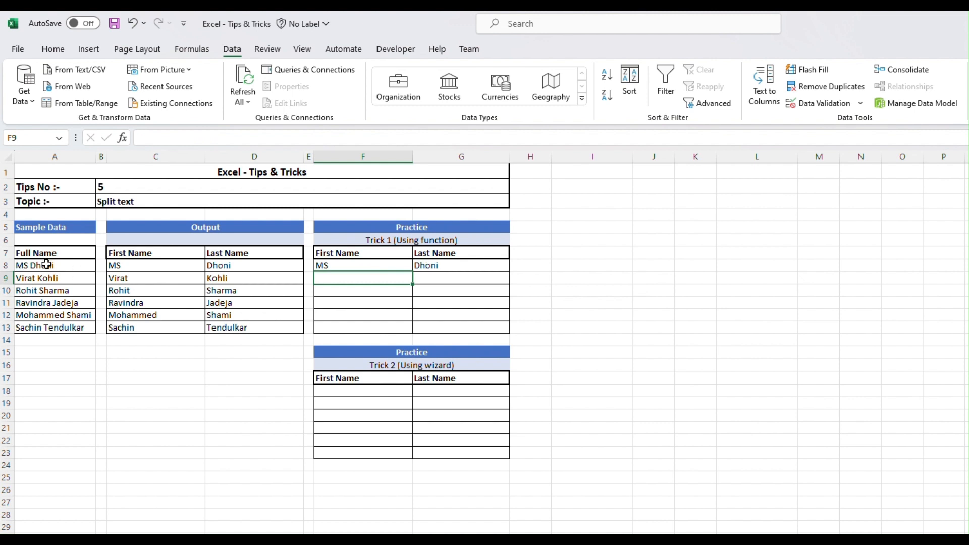
left_click(393, 266)
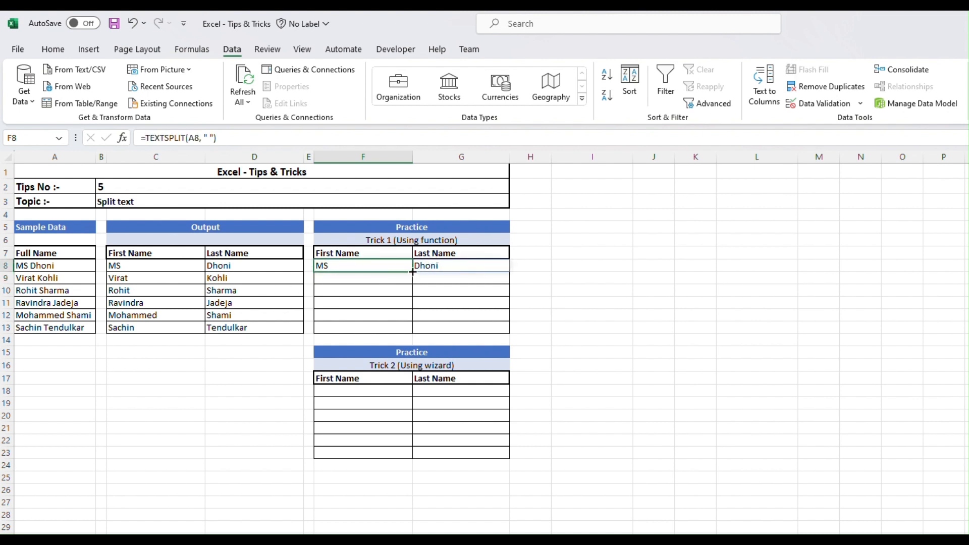
left_click_drag(412, 274, 410, 331)
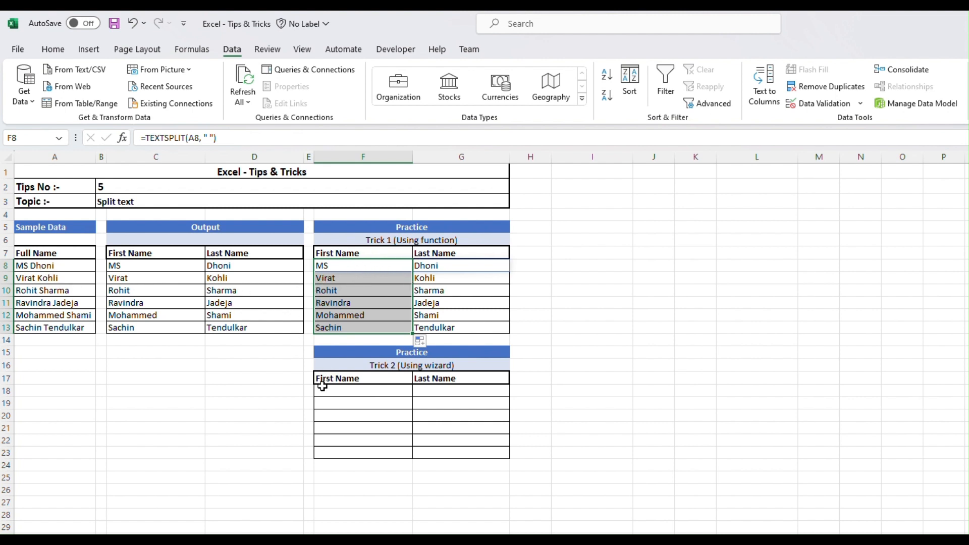
Start the Text to Columns conversion on the full names in A8:A13, with Delimited as the data type.
left_click(359, 390)
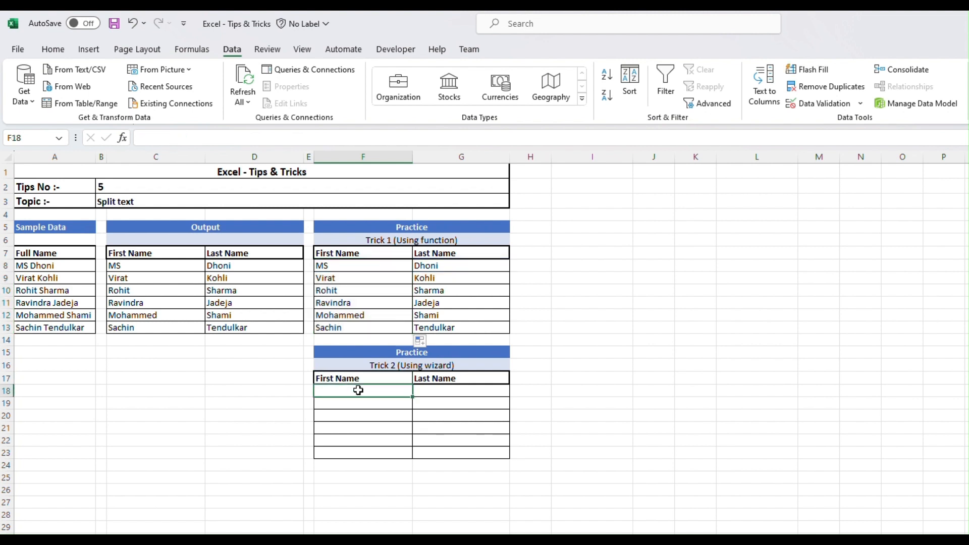
left_click(53, 267)
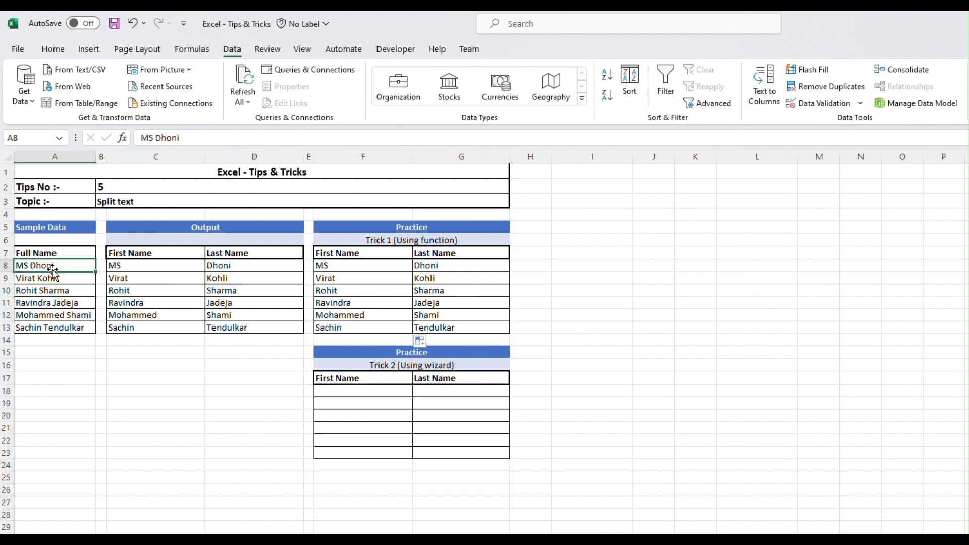
left_click(56, 328, "shift")
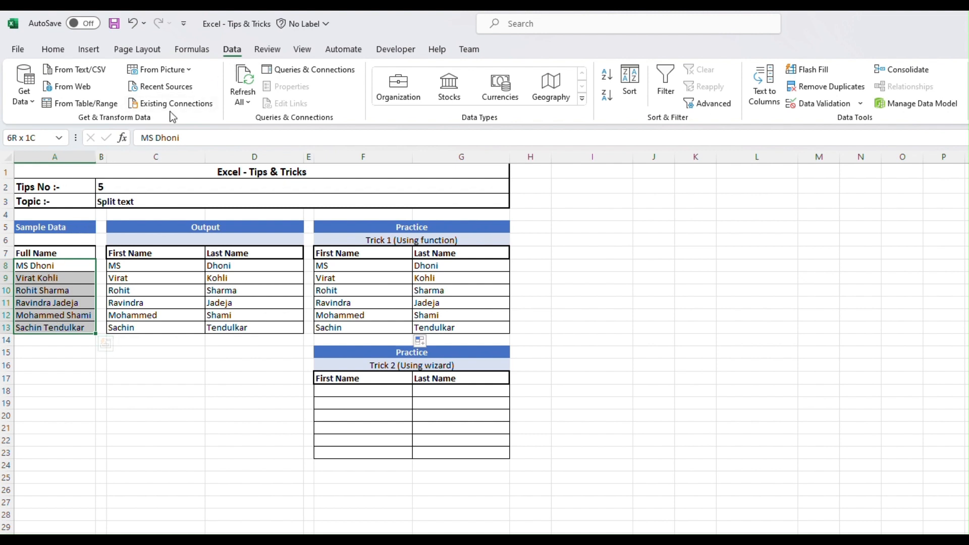
left_click(767, 87)
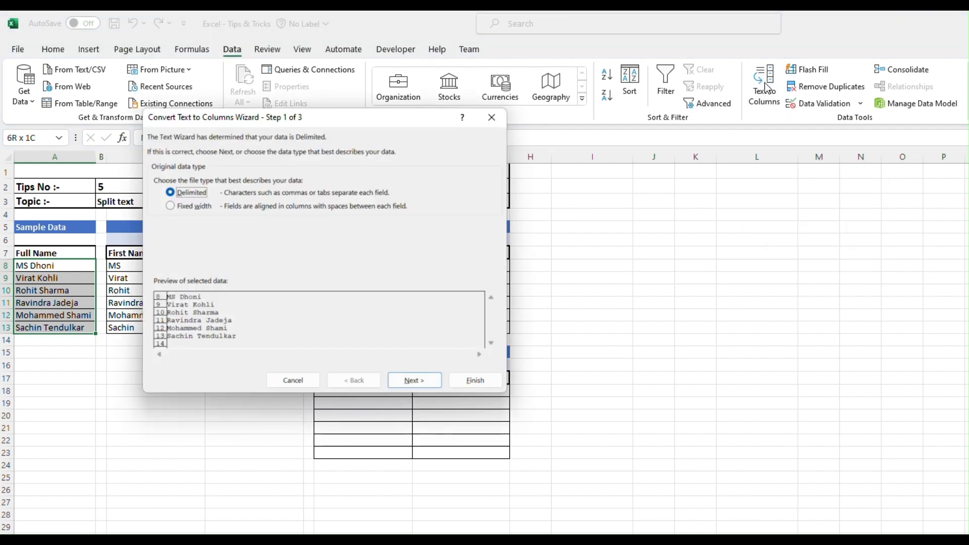
left_click_drag(220, 121, 325, 130)
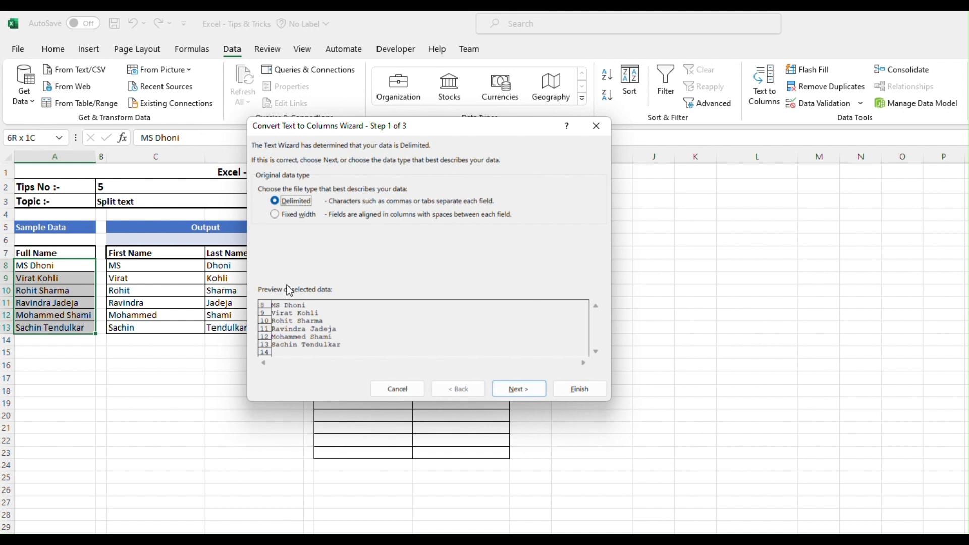
left_click(525, 396)
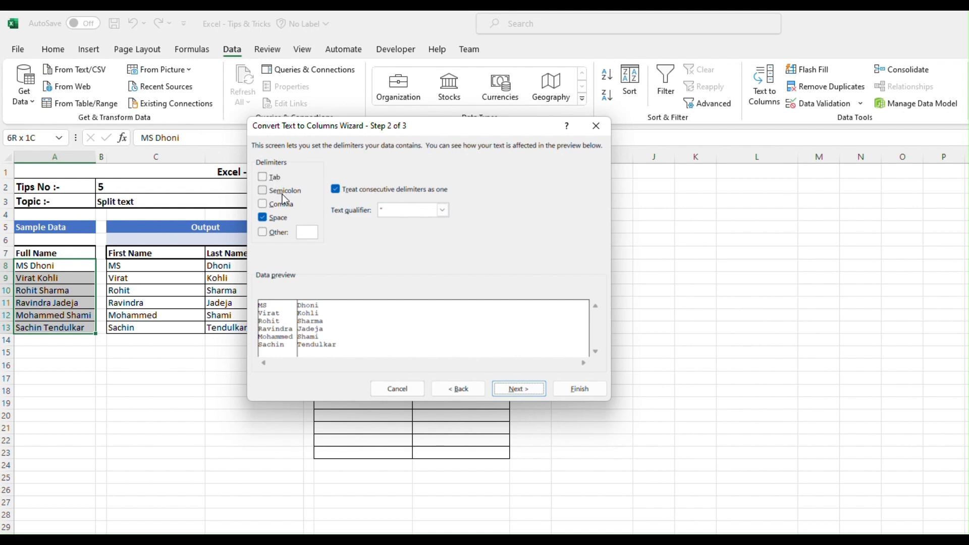
Use Space as the only delimiter for the split and proceed to the column format settings.
left_click(280, 221)
left_click(281, 222)
left_click(281, 223)
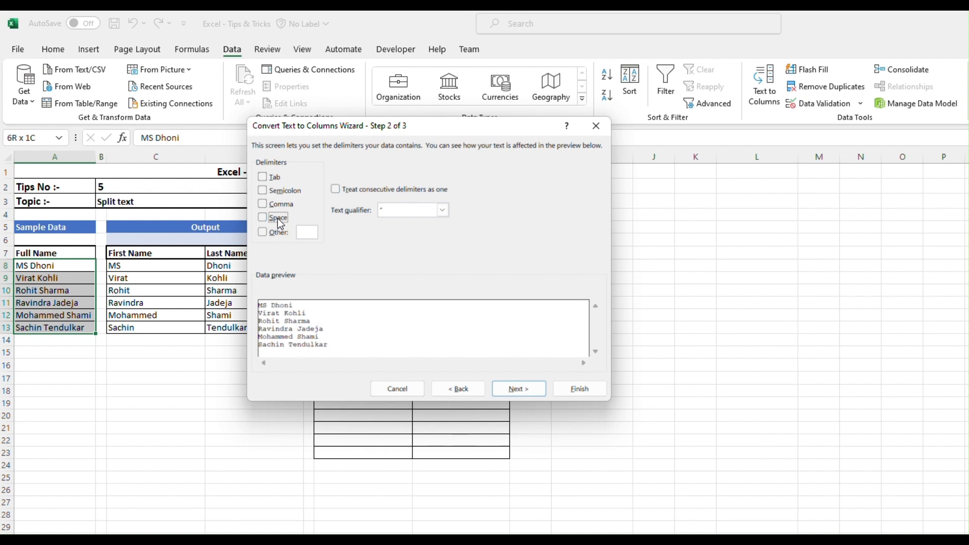
left_click(281, 224)
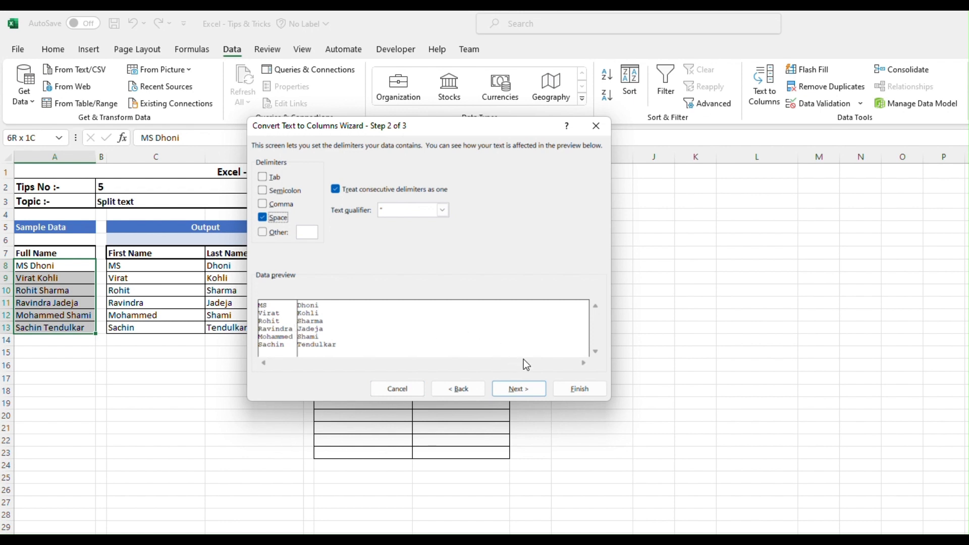
left_click(525, 389)
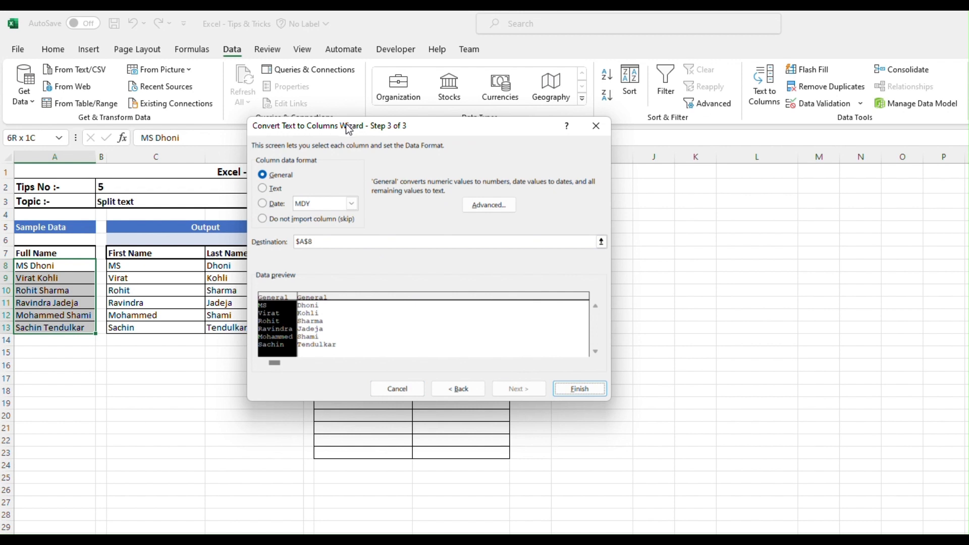
Set the destination of the split names to $F$18 and finish the conversion, allowing existing data to be replaced.
left_click_drag(349, 129, 602, 113)
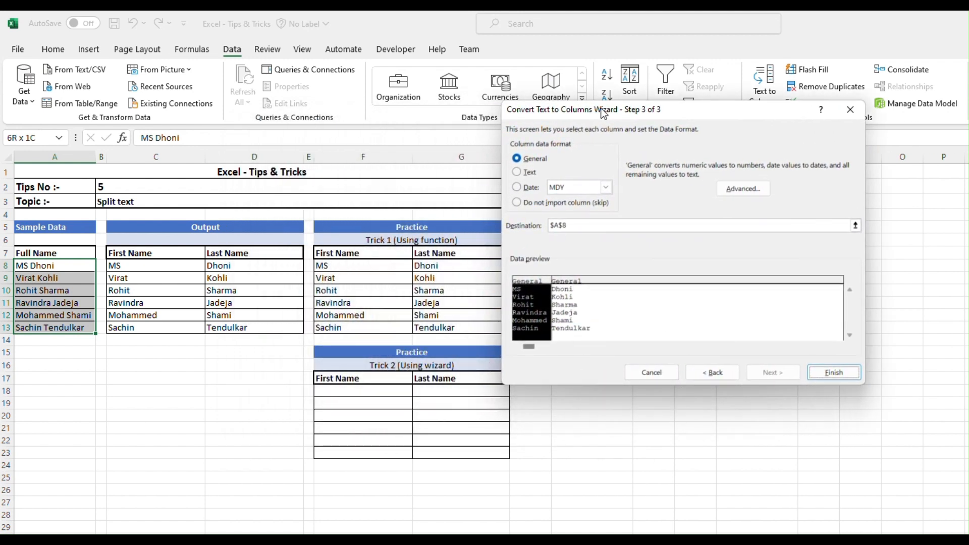
left_click(593, 225)
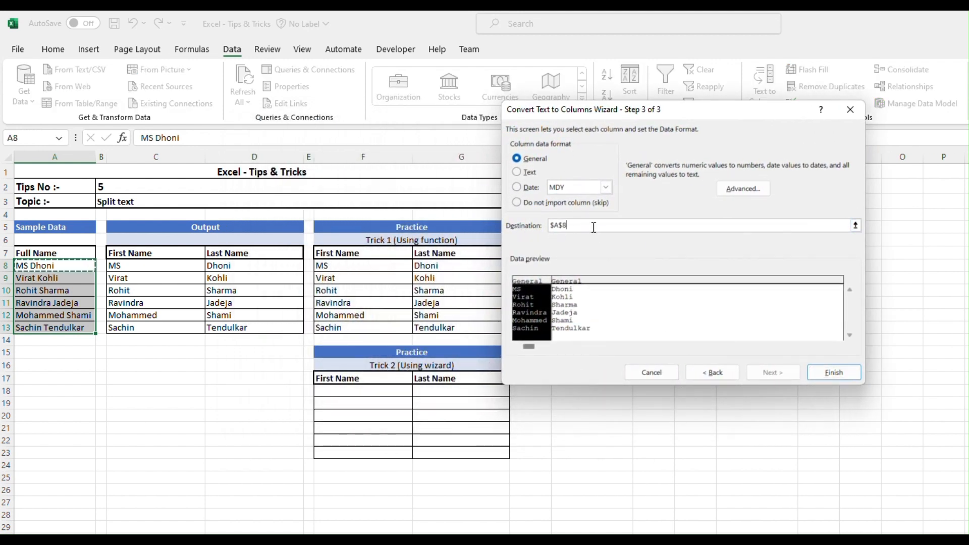
left_click(856, 225)
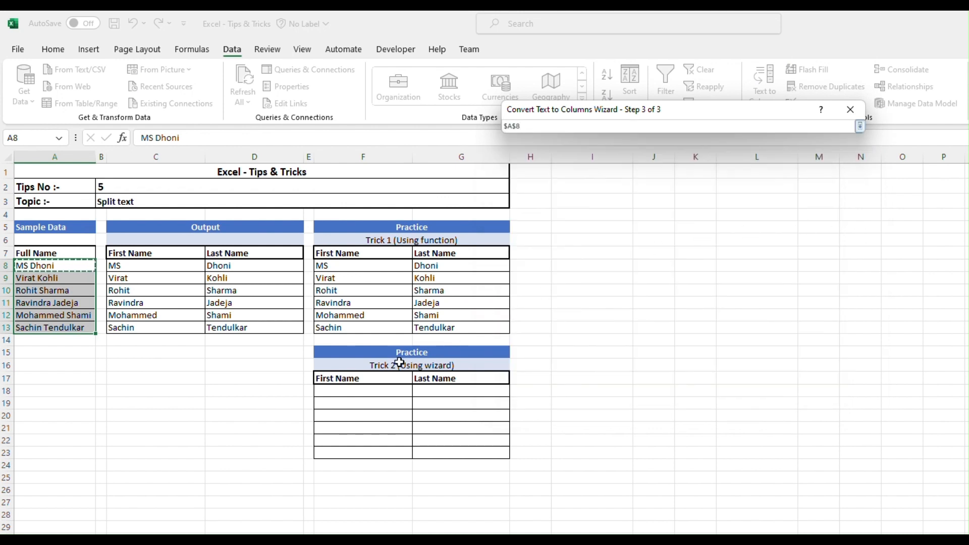
left_click(344, 390)
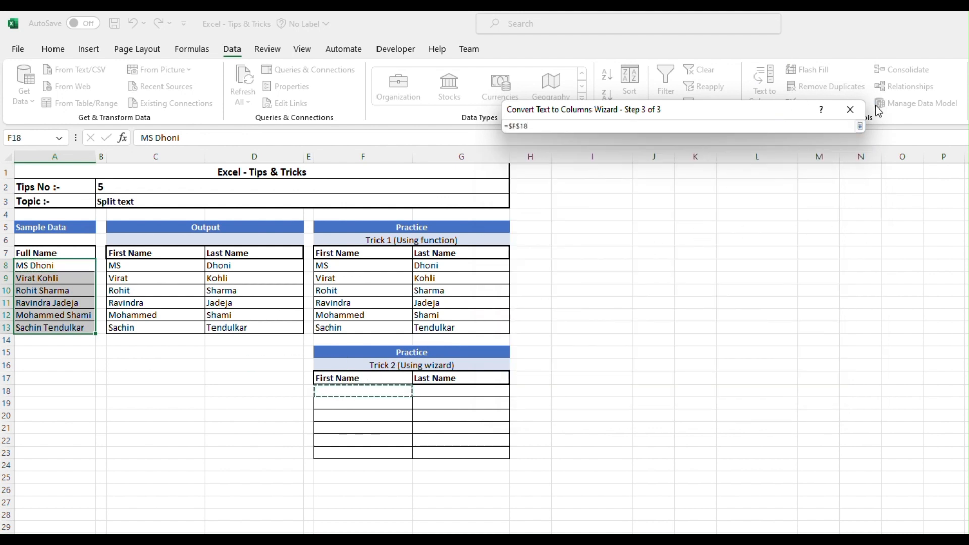
left_click(859, 126)
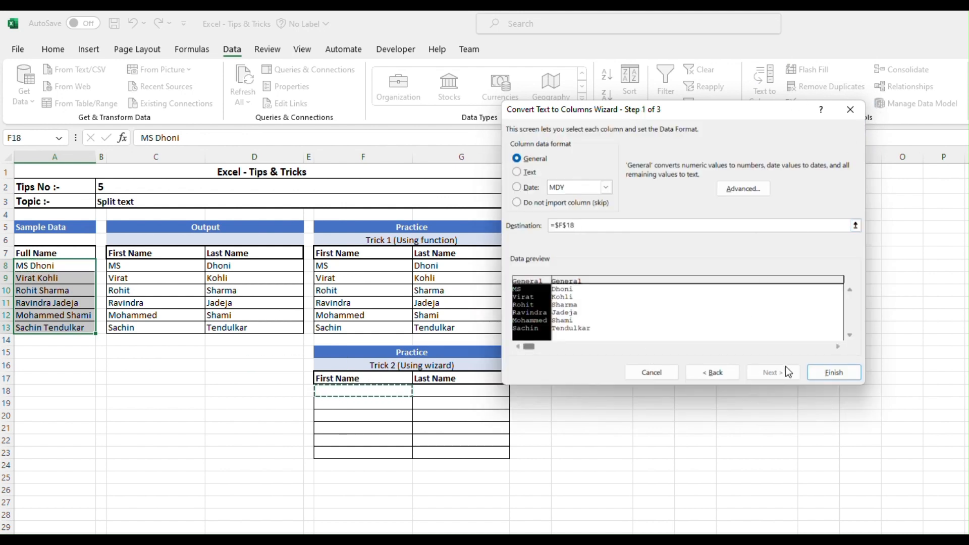
left_click(843, 375)
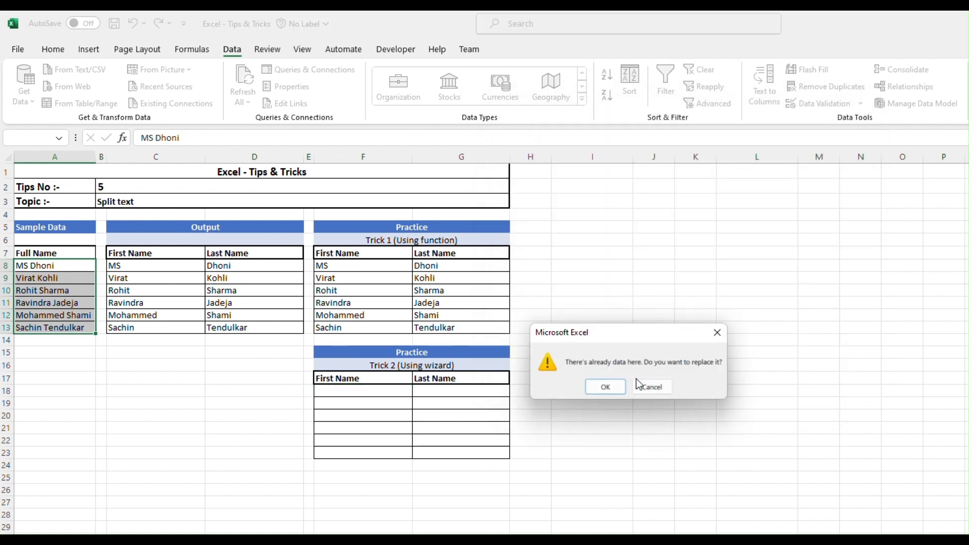
left_click(601, 387)
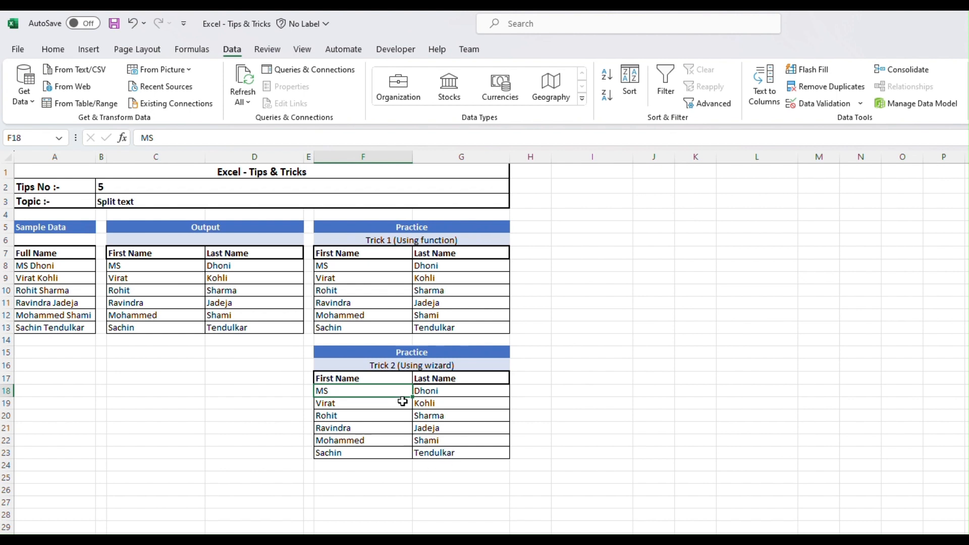
Enter a sample surname in cell J8, outside the practice tables.
left_click(351, 475)
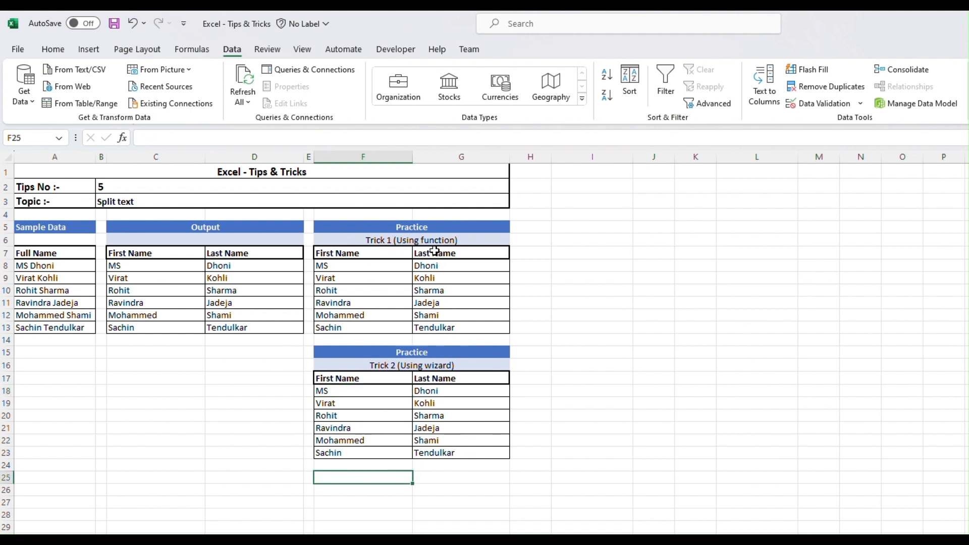
left_click(564, 253)
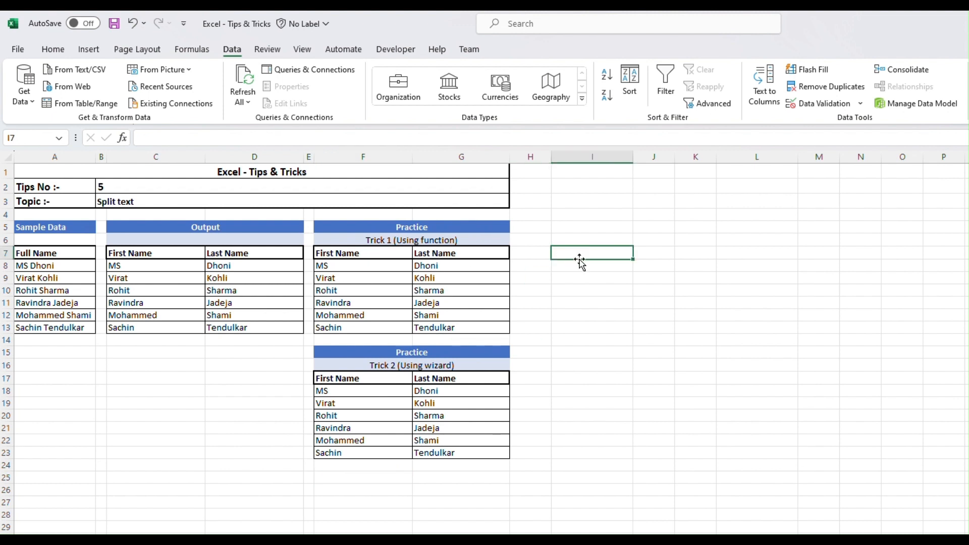
left_click(644, 266)
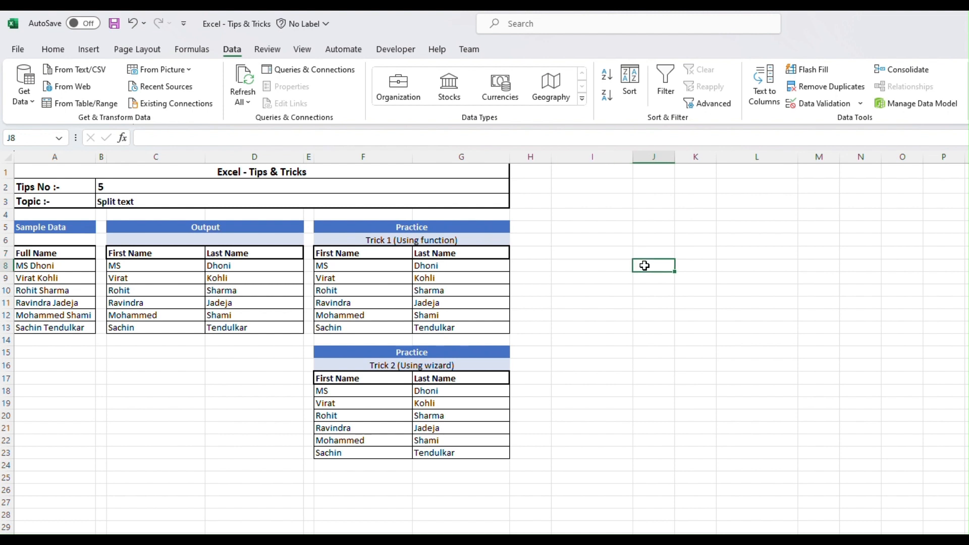
type("Haque")
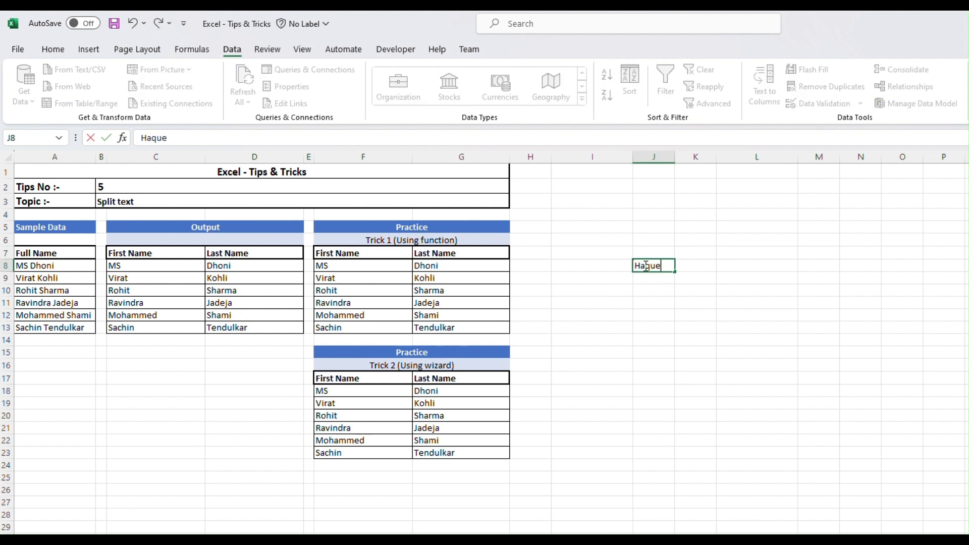
key("Left")
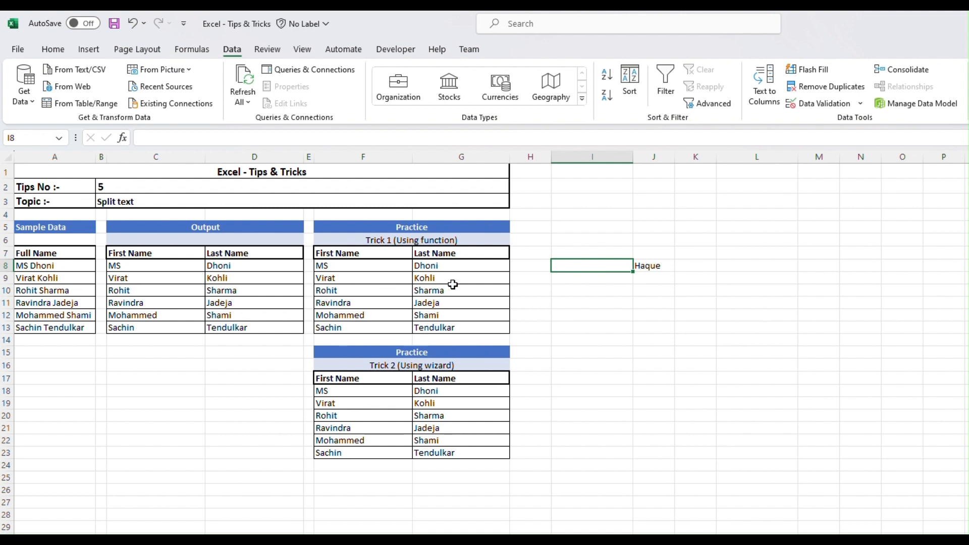
Enter the formula =TEXTSPLIT(A8, " ") in cell I8 to split the first full name at the space.
type("=")
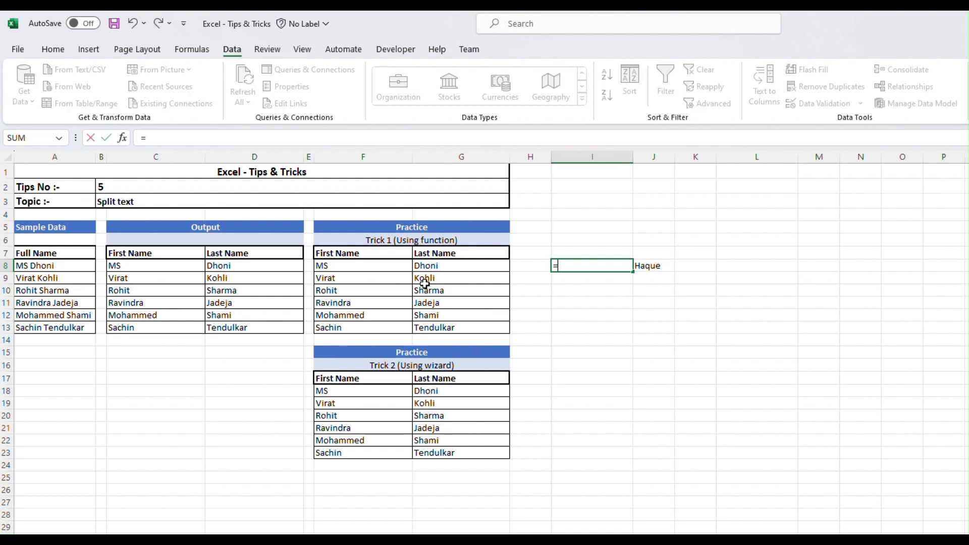
type("te")
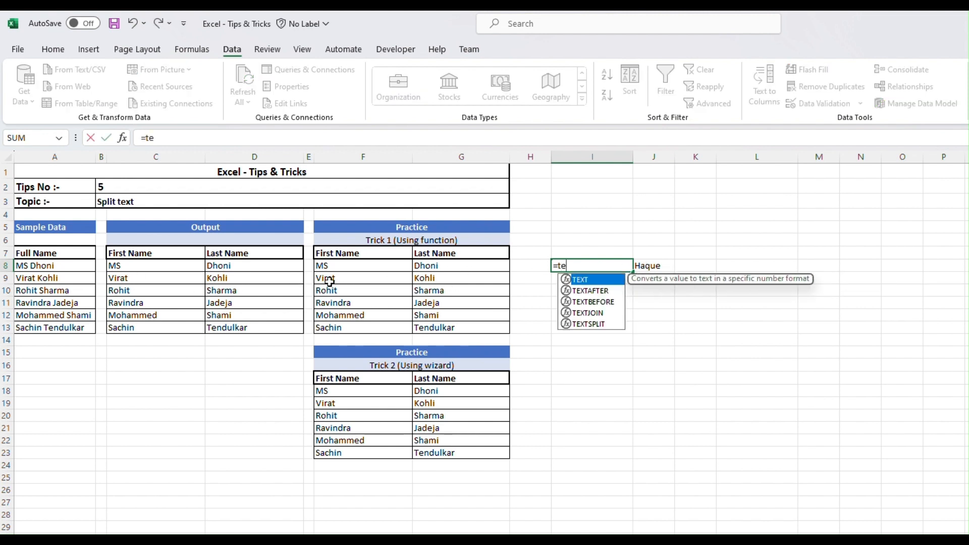
type("xtsp")
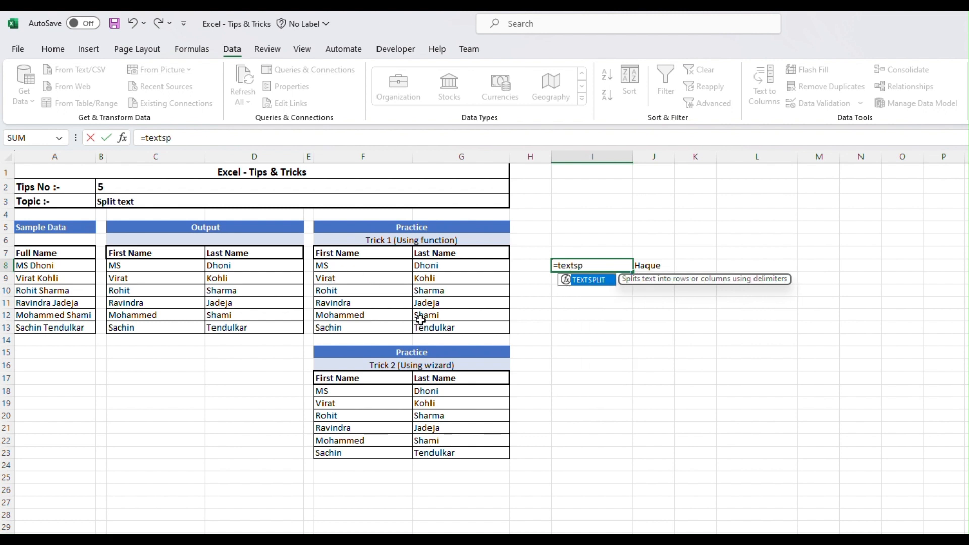
key("Tab")
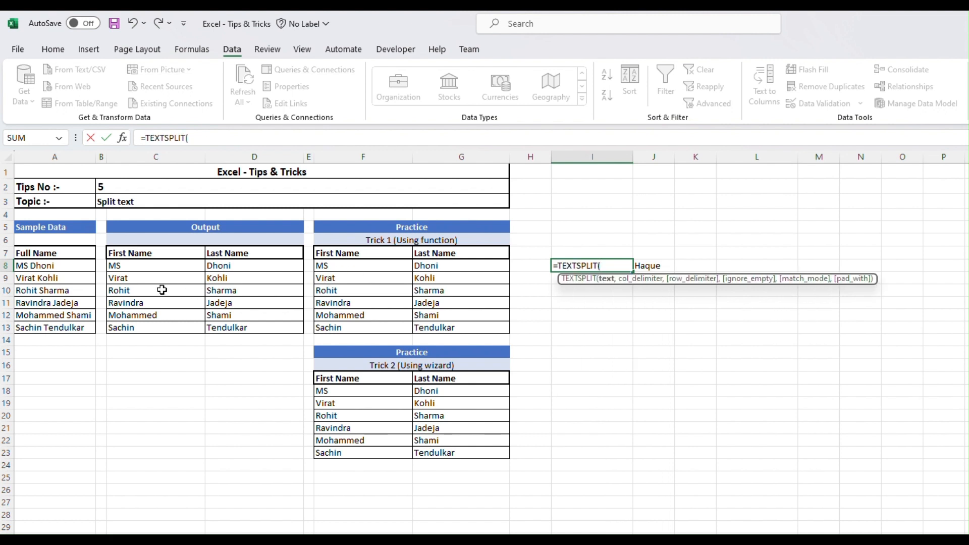
left_click(62, 266)
type(",")
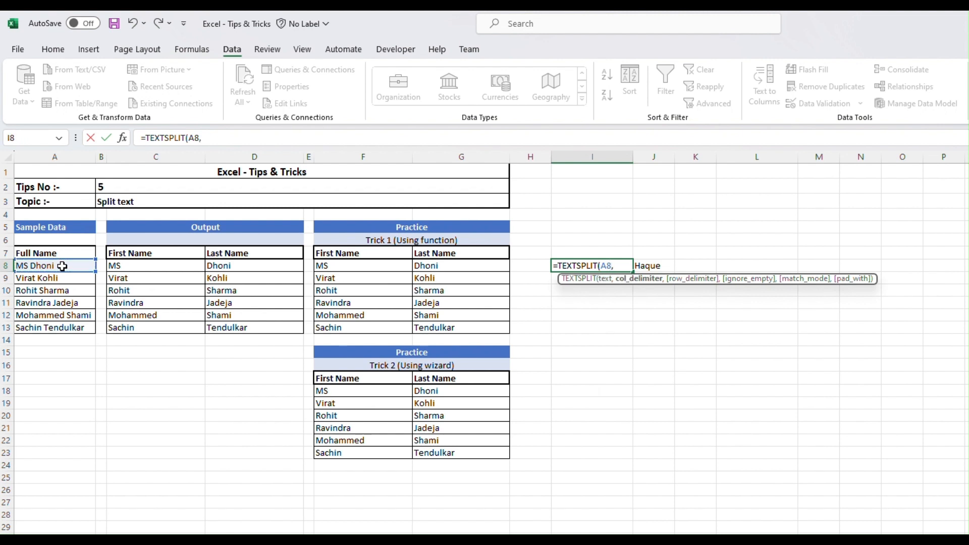
type(" \" \")")
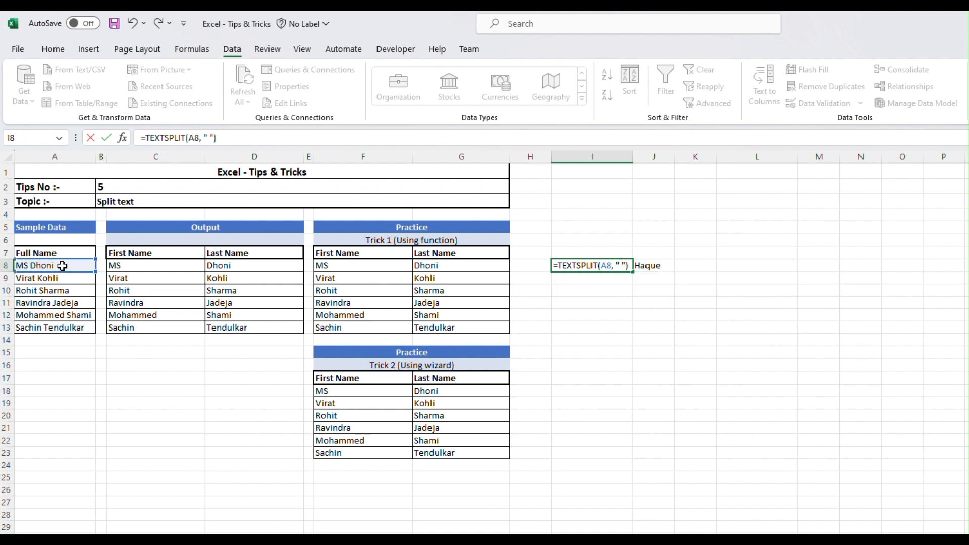
key("Return")
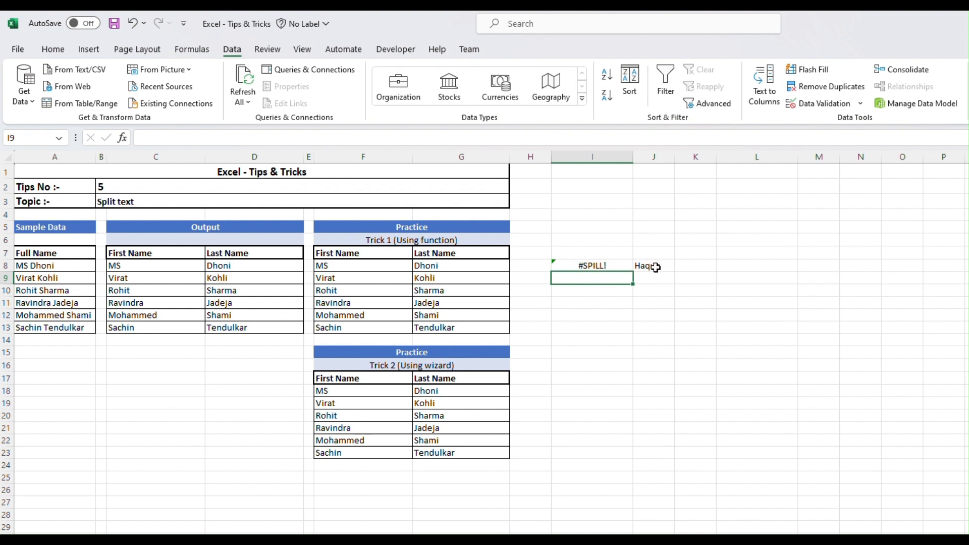
Move the sample surname from cell J8 to K8 to clear the spill range of the formula in I8.
left_click(582, 267)
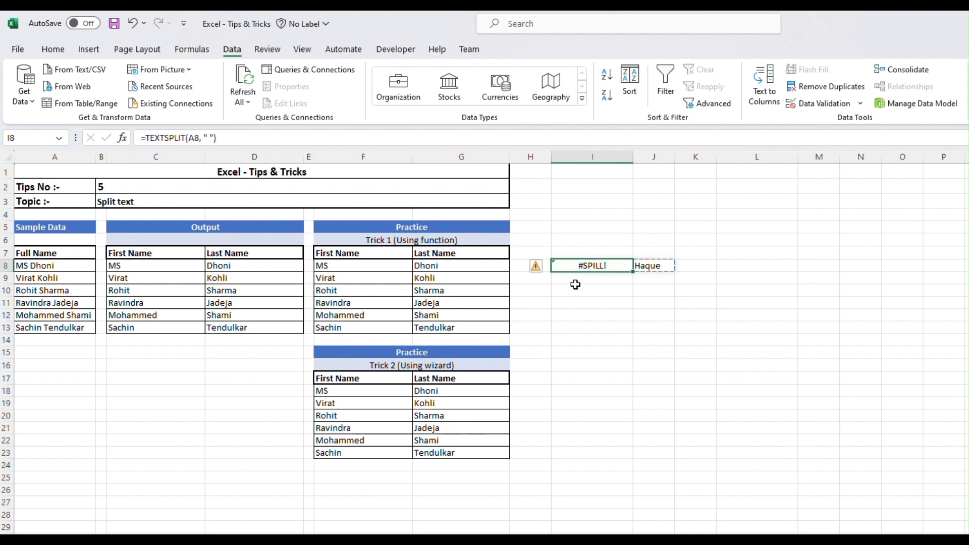
left_click(655, 264)
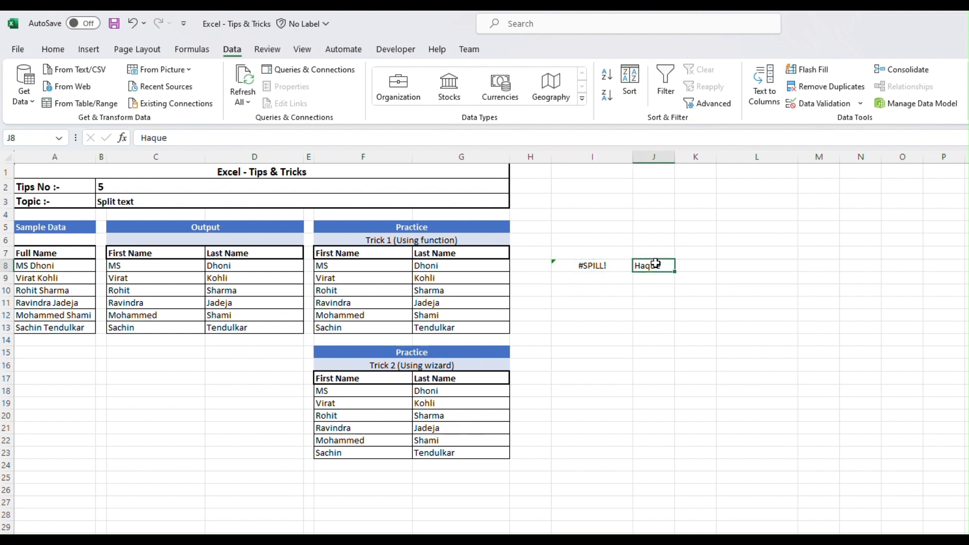
key("ctrl+x")
key("Right")
key("ctrl+v")
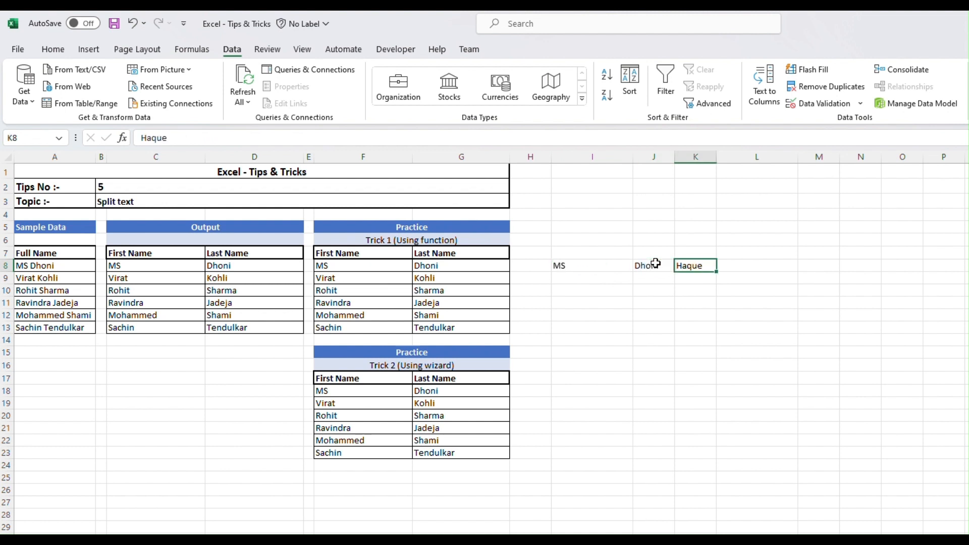